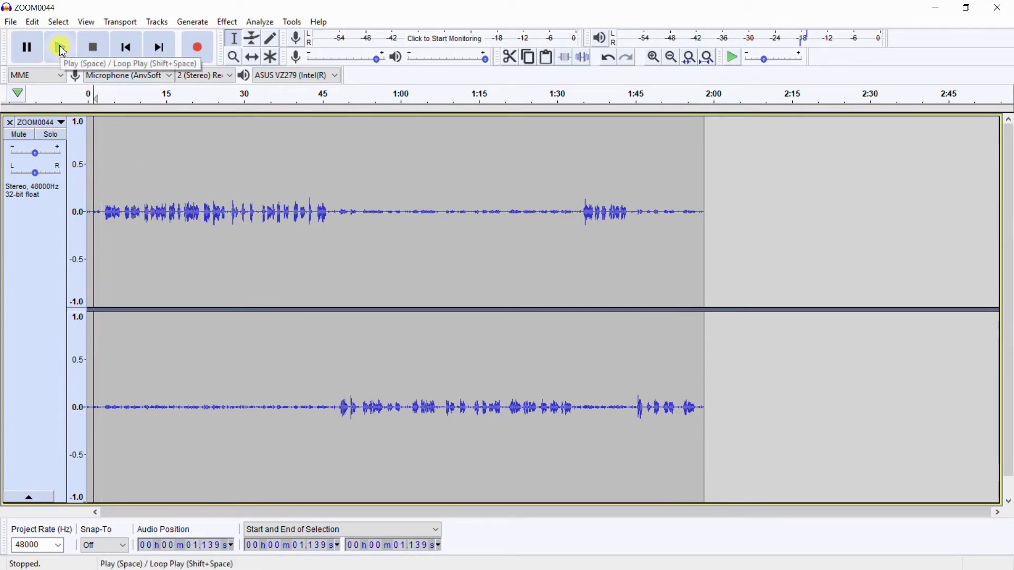
Play the stereo recording from near its start and select the whole track to examine both channels
click(62, 50)
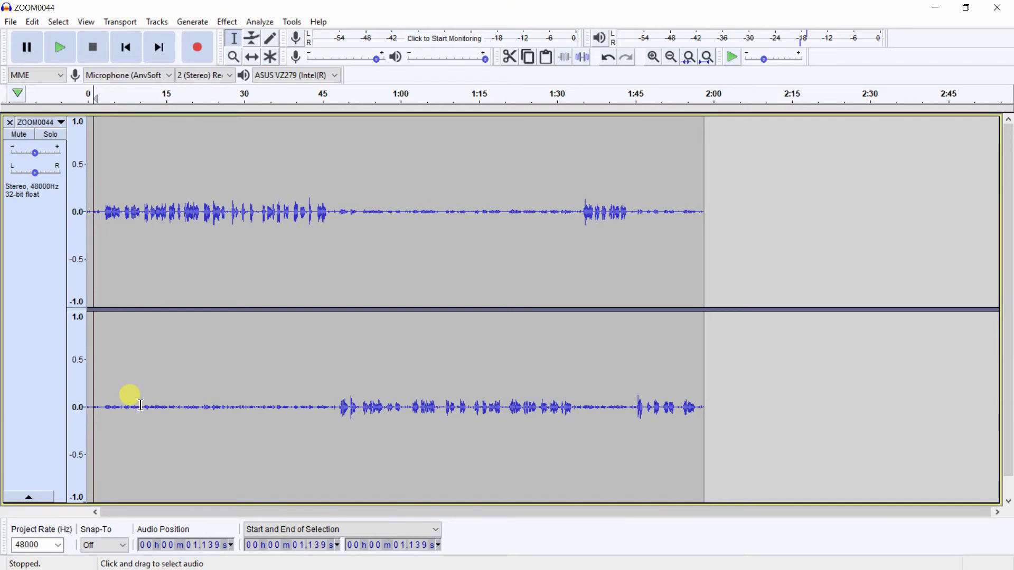
click(95, 264)
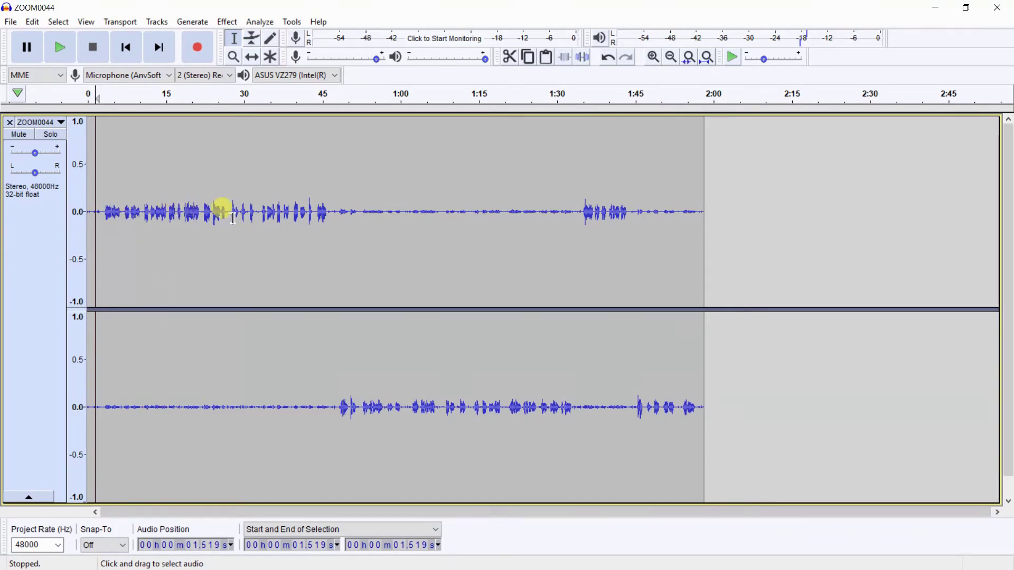
key(ctrl+a)
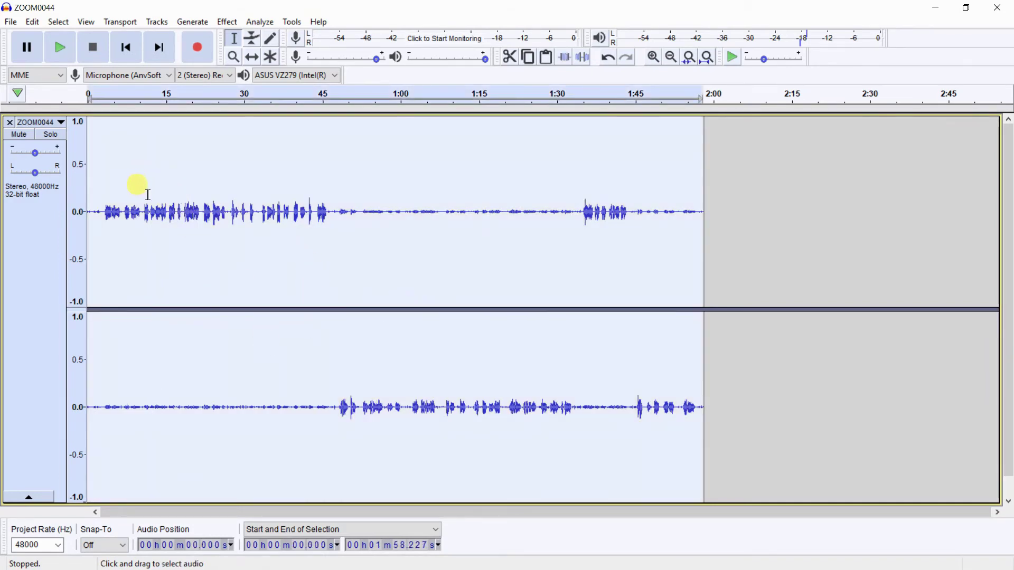
Split the ZOOM0044 stereo track into two separate mono tracks
click(170, 269)
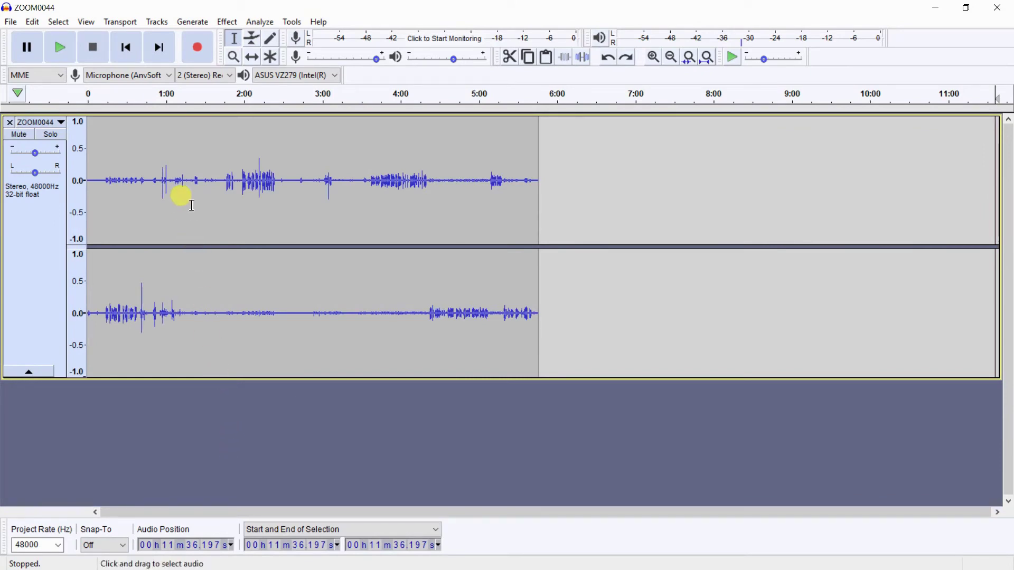
click(63, 126)
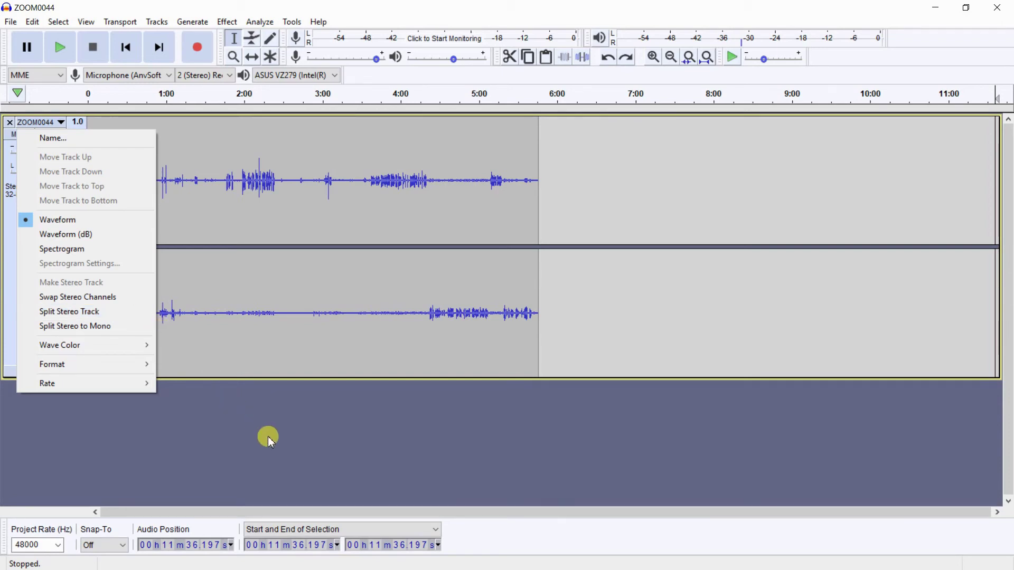
click(137, 331)
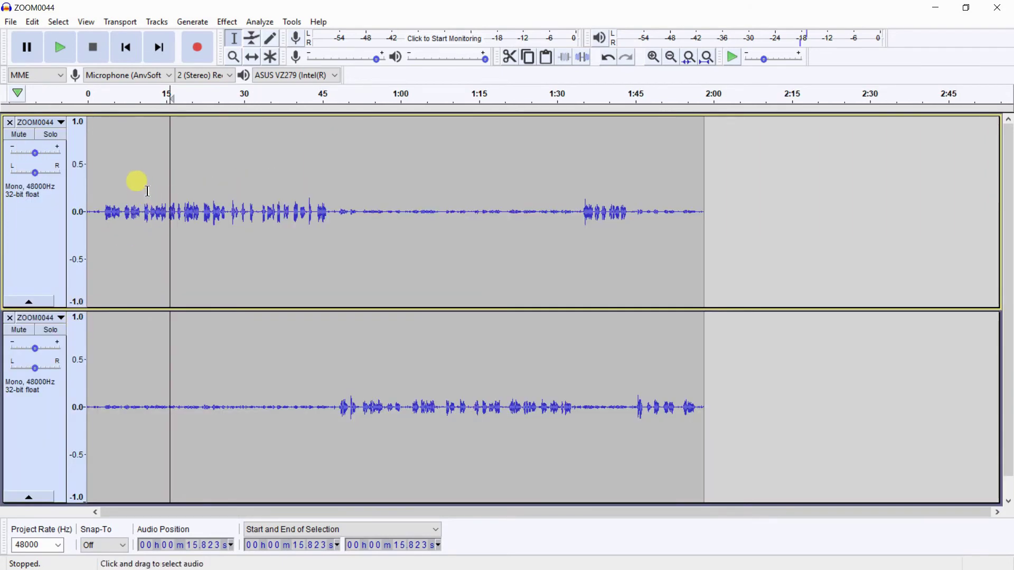
Select each mono track in turn, and fit the full length of the upper track in the view
double_click(148, 192)
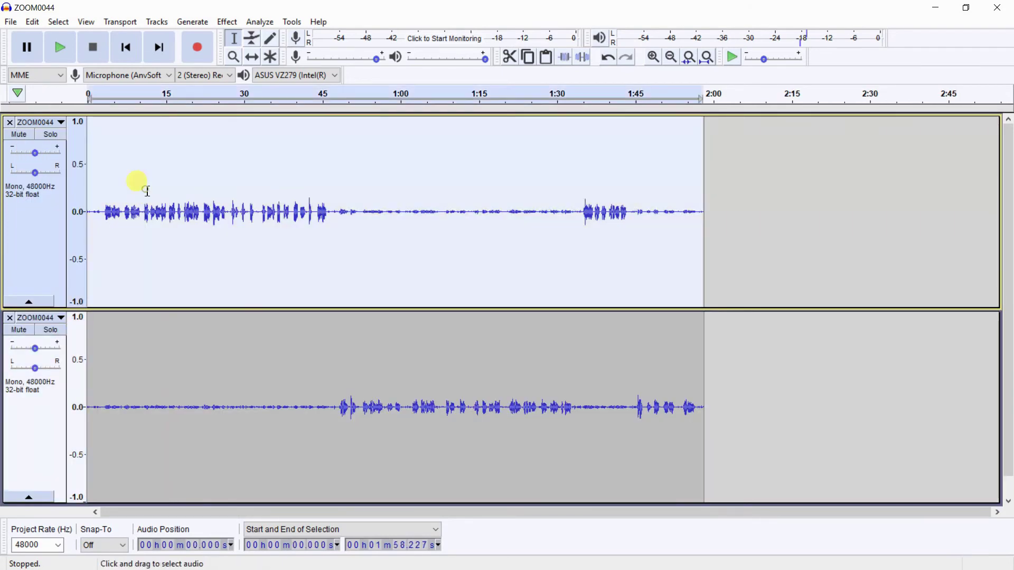
double_click(144, 351)
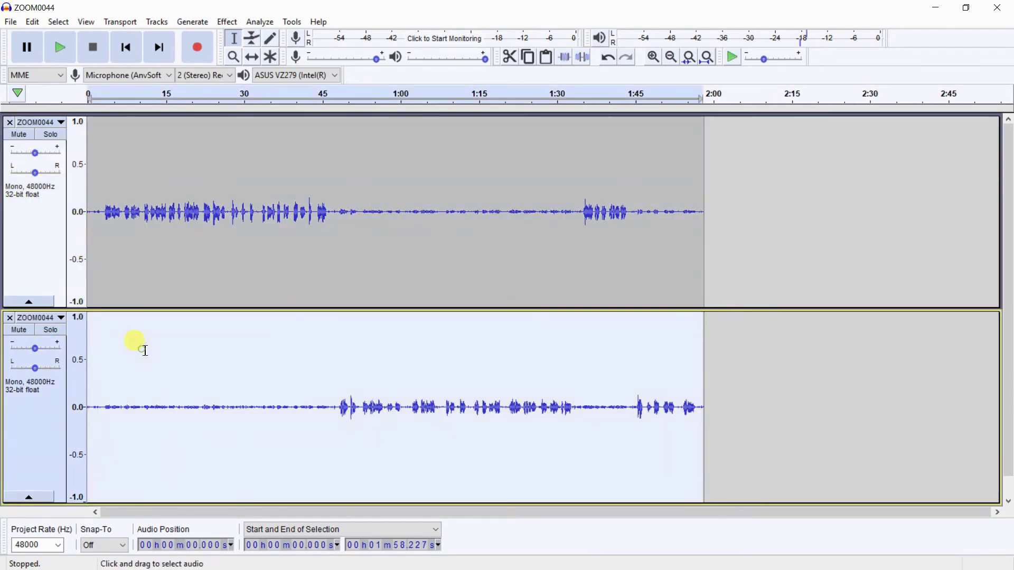
click(158, 193)
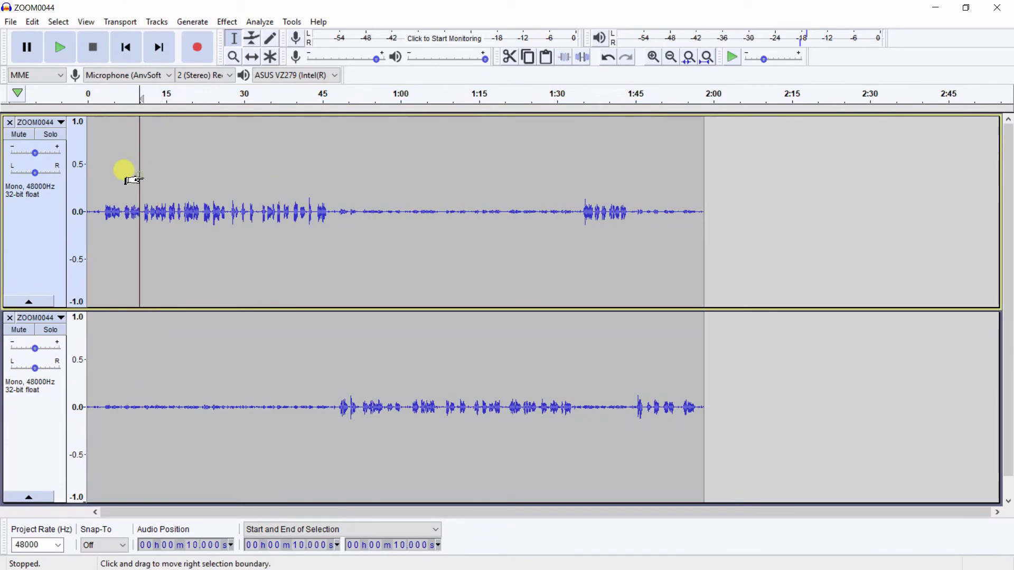
double_click(136, 174)
key(ctrl+e)
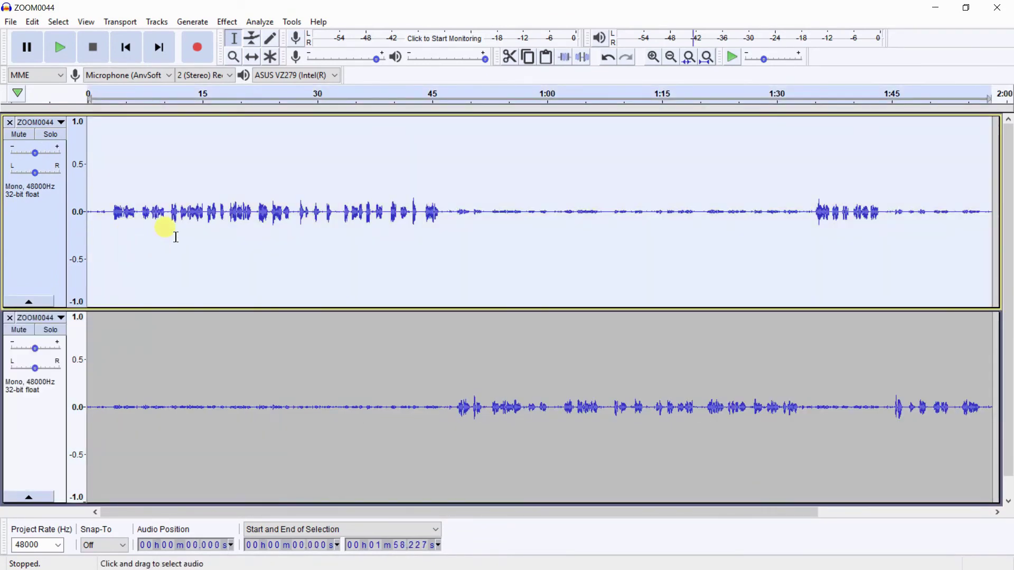
Place the playback cursor at about 38 s in the upper mono track and mute the lower mono track
click(415, 268)
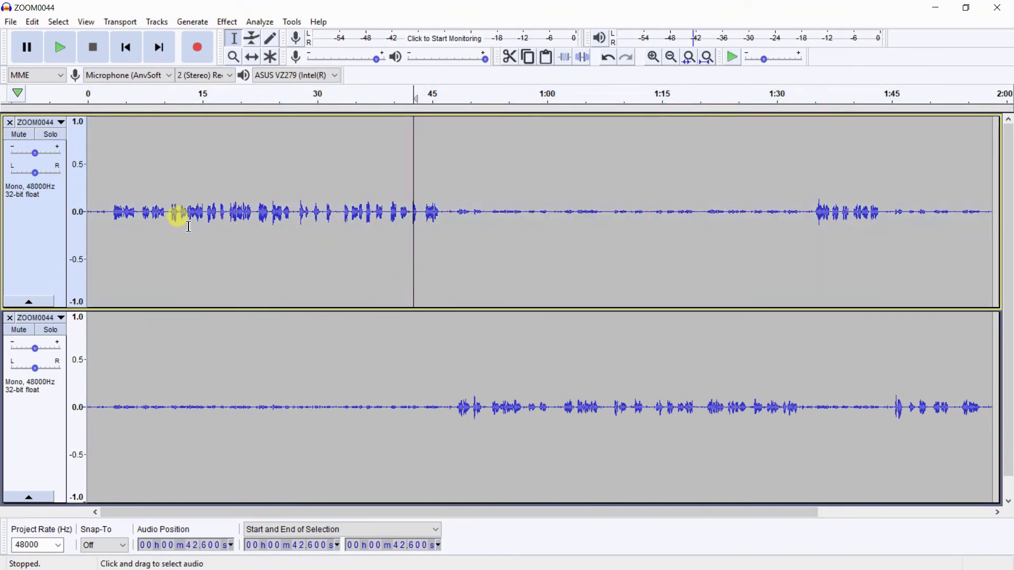
click(379, 217)
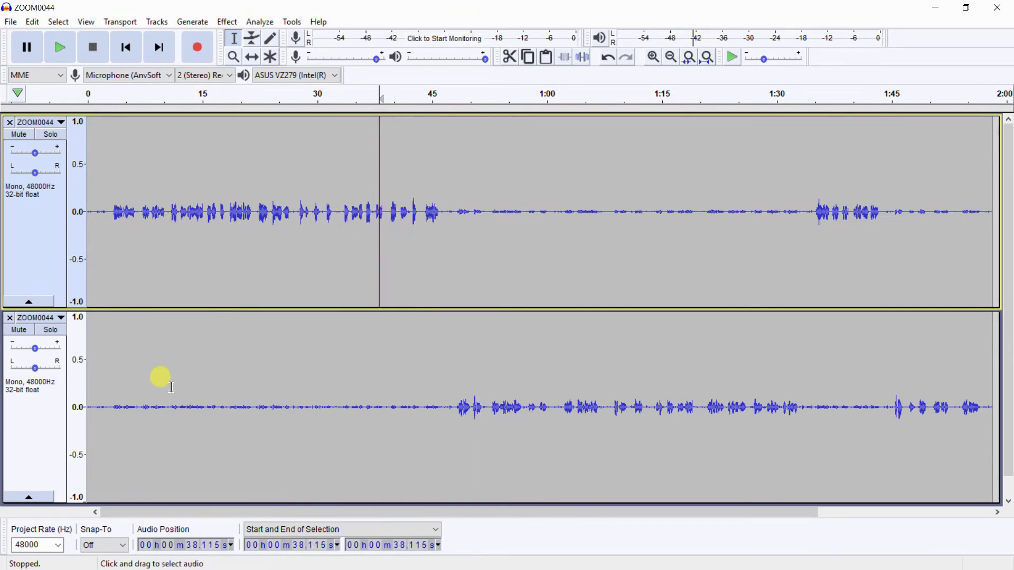
click(22, 334)
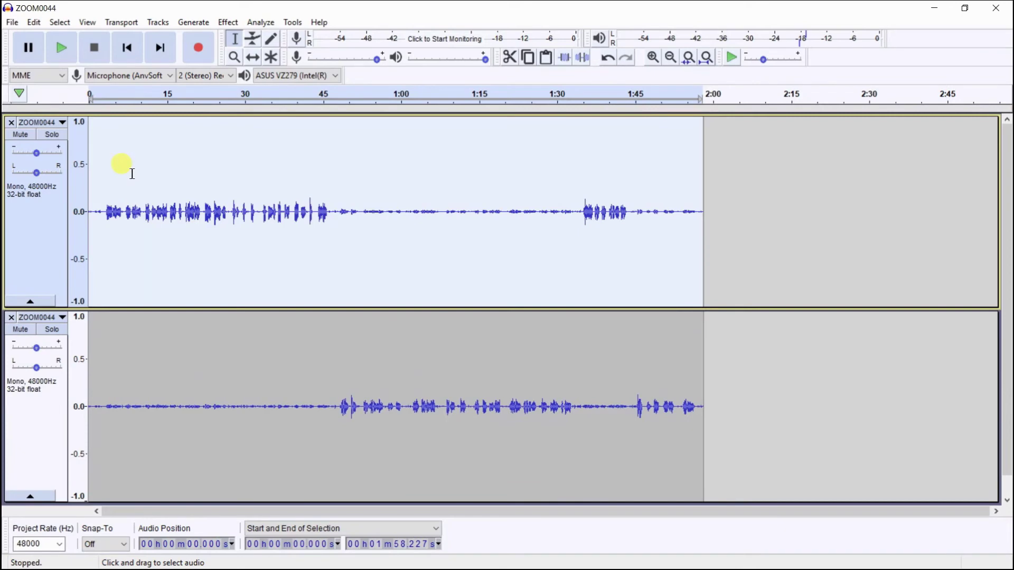
Select the full length of the lower, upper and again the lower mono track to compare them individually
double_click(145, 351)
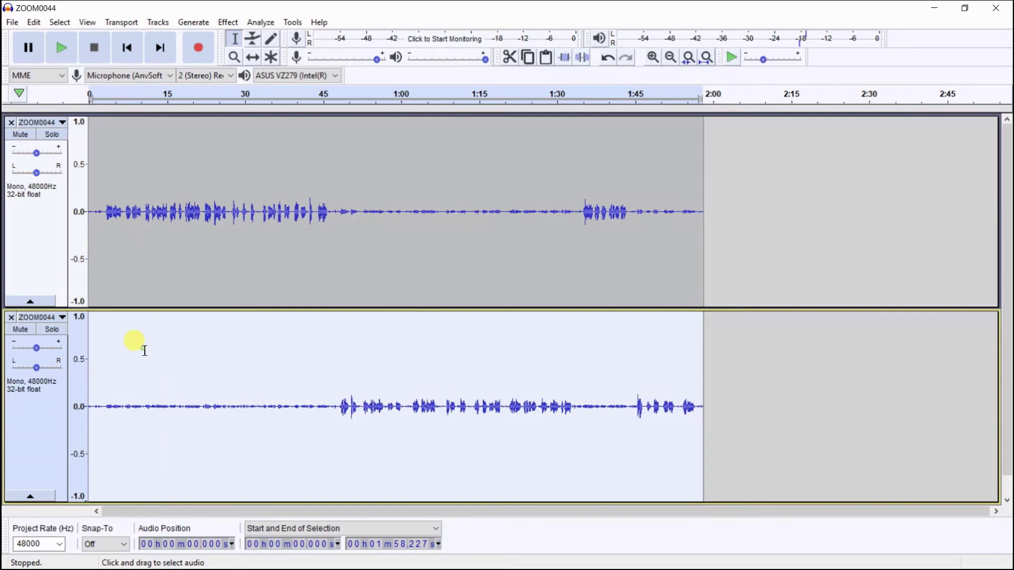
double_click(132, 173)
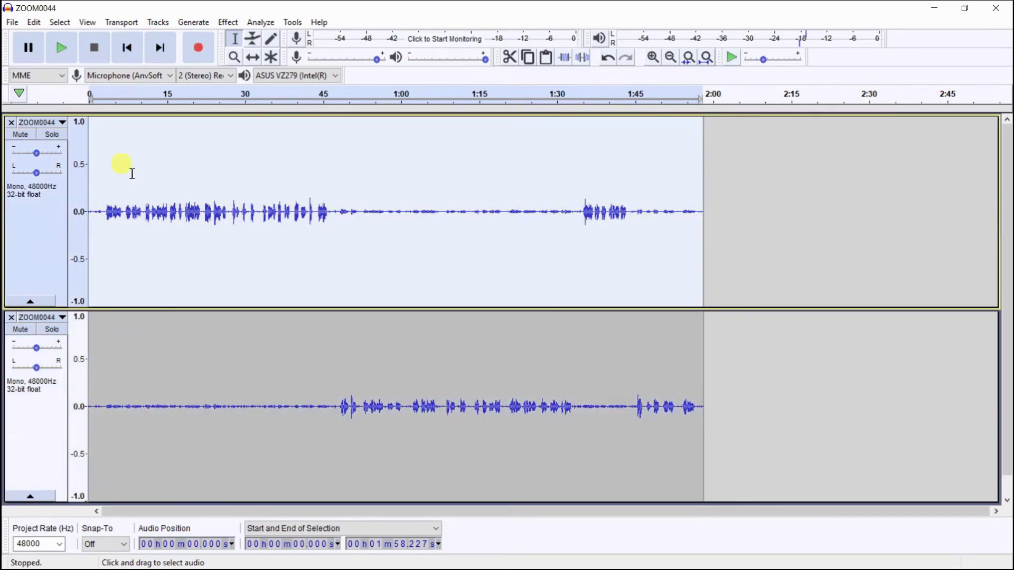
double_click(144, 350)
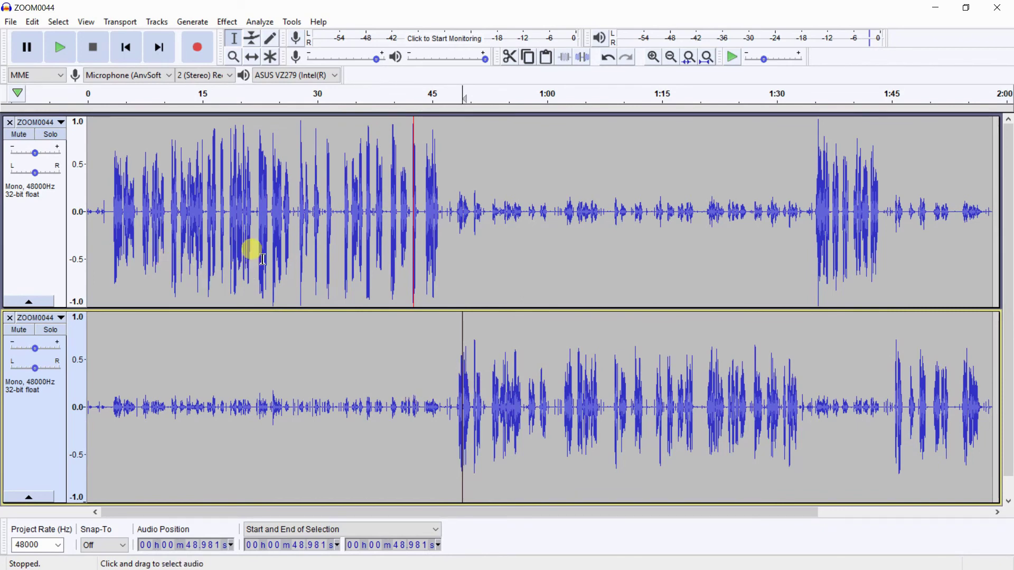
Export both tracks mixed down to a mono 16-bit PCM WAV file named Two_Tracks_Merged in the WAVE folder, with blank metadata tags
click(12, 21)
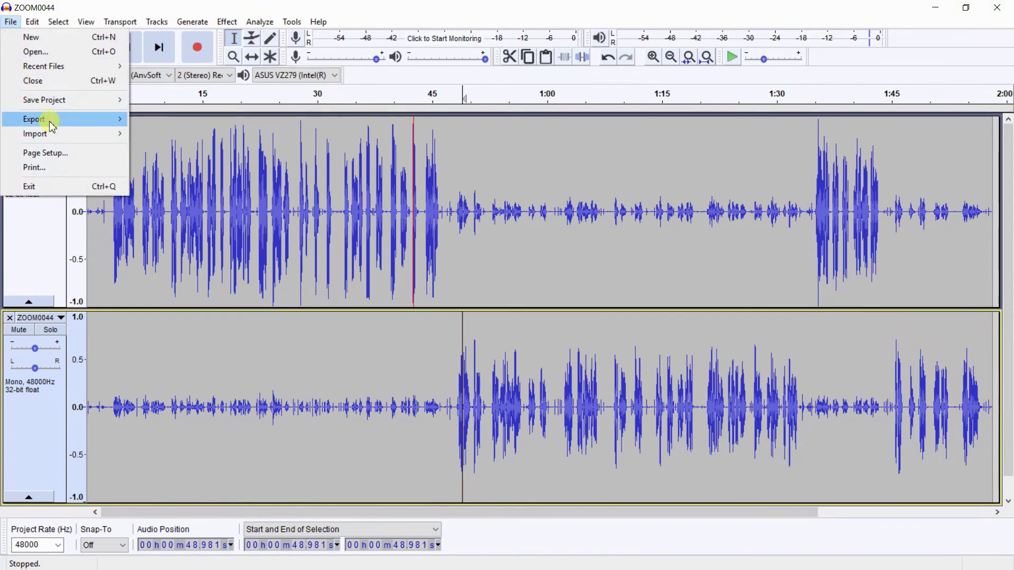
mouse_move(51, 126)
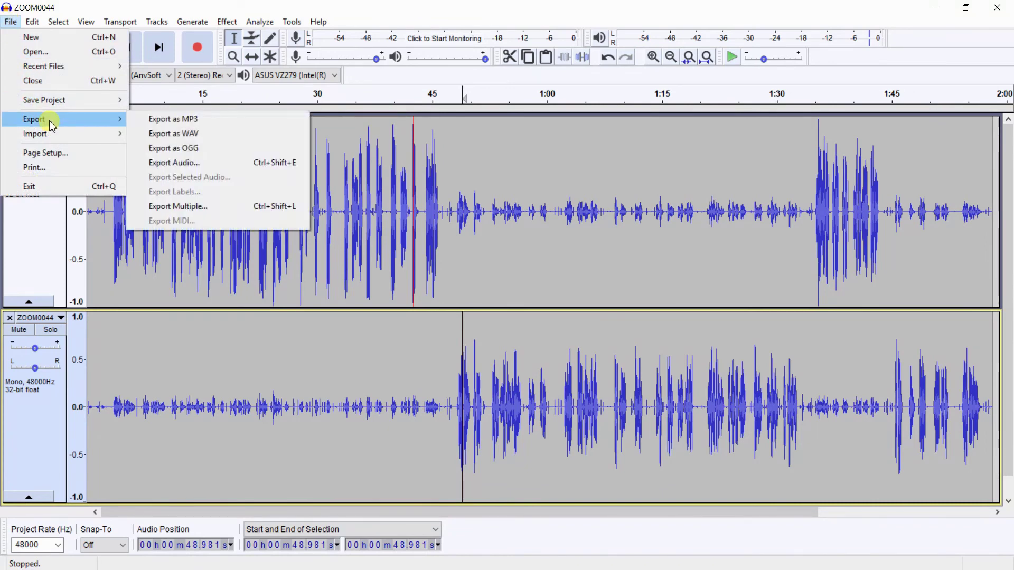
click(213, 136)
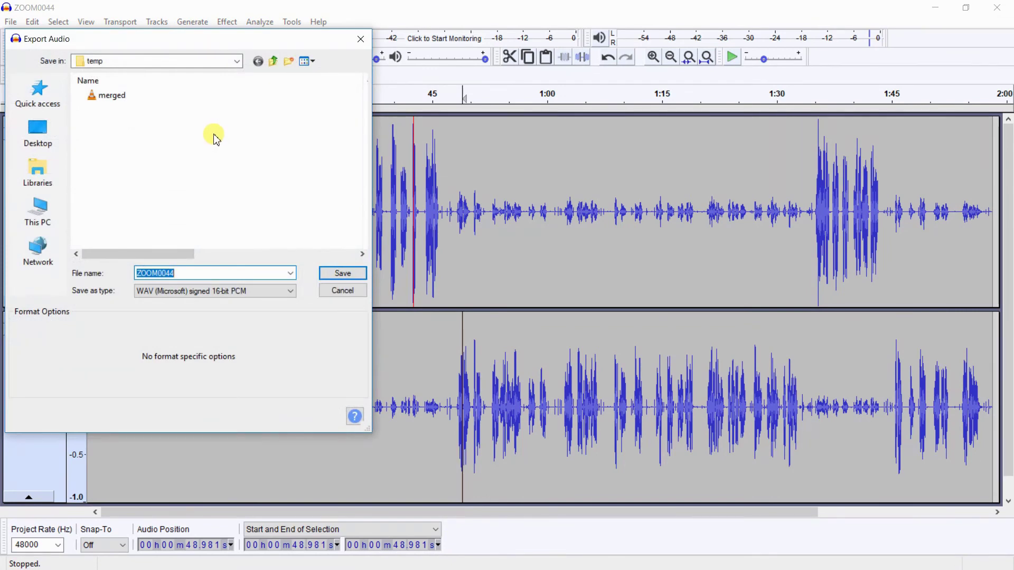
click(274, 62)
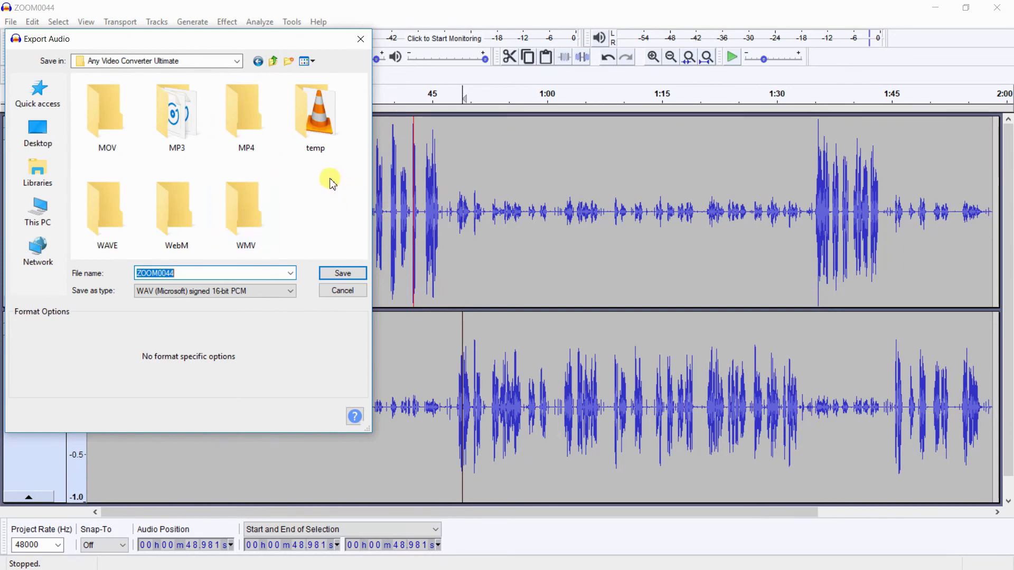
double_click(116, 215)
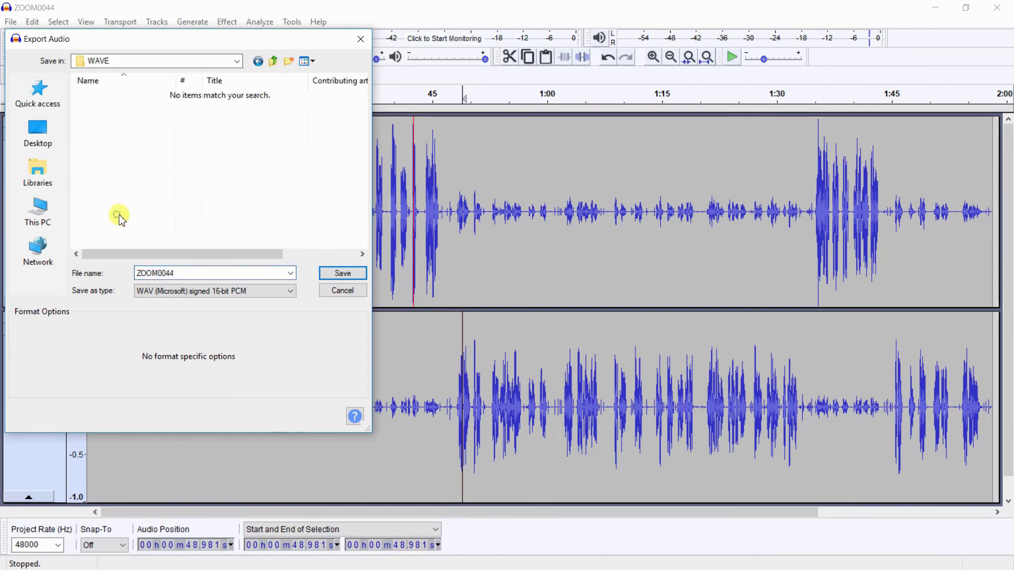
double_click(188, 274)
text(Two_Tracks_Merged)
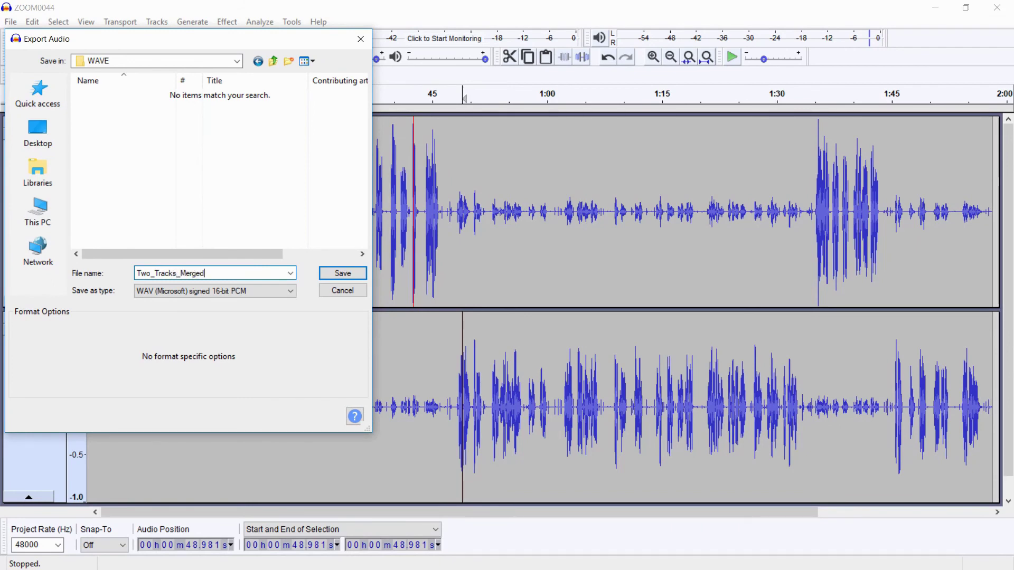
click(345, 273)
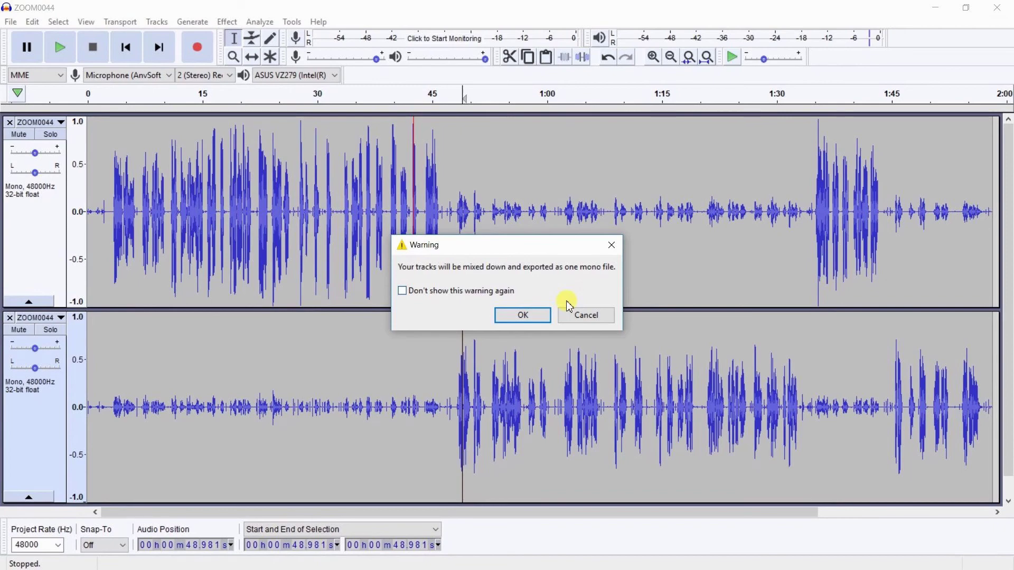
click(533, 315)
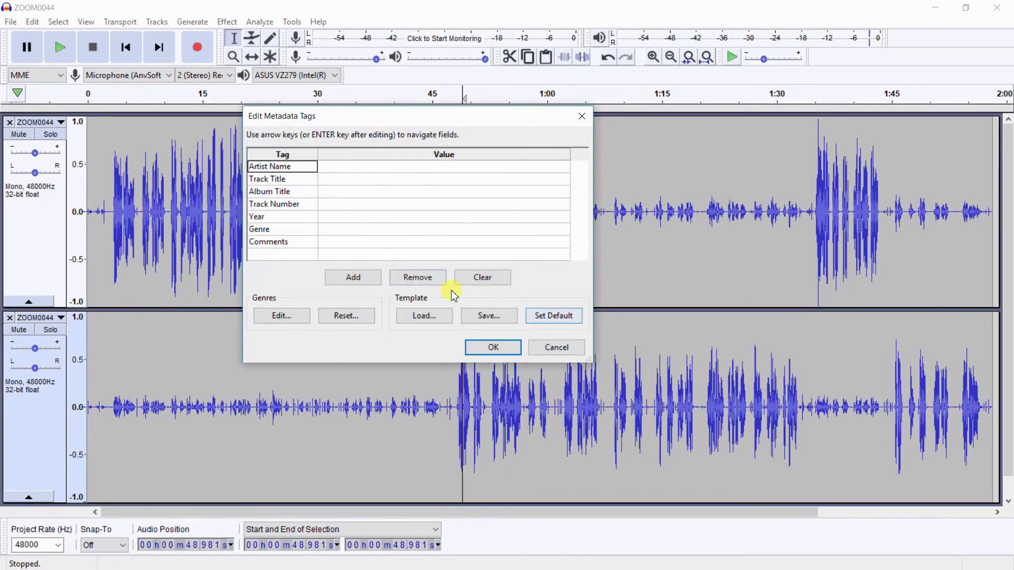
click(498, 349)
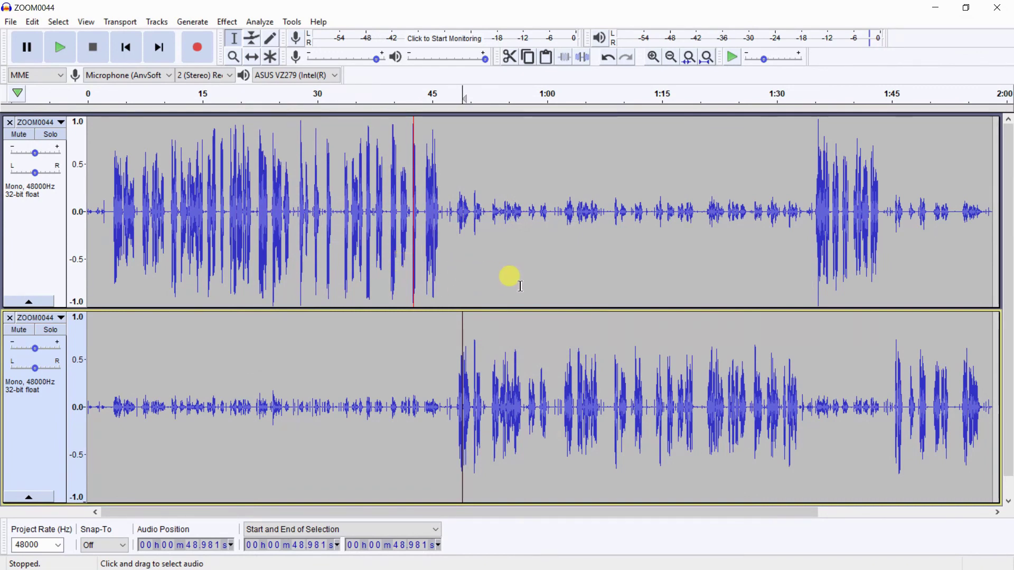
Open Two_Tracks_Merged from the WAVE folder under Videos, Any Video Converter Ultimate, and enlarge the height of its track
click(9, 23)
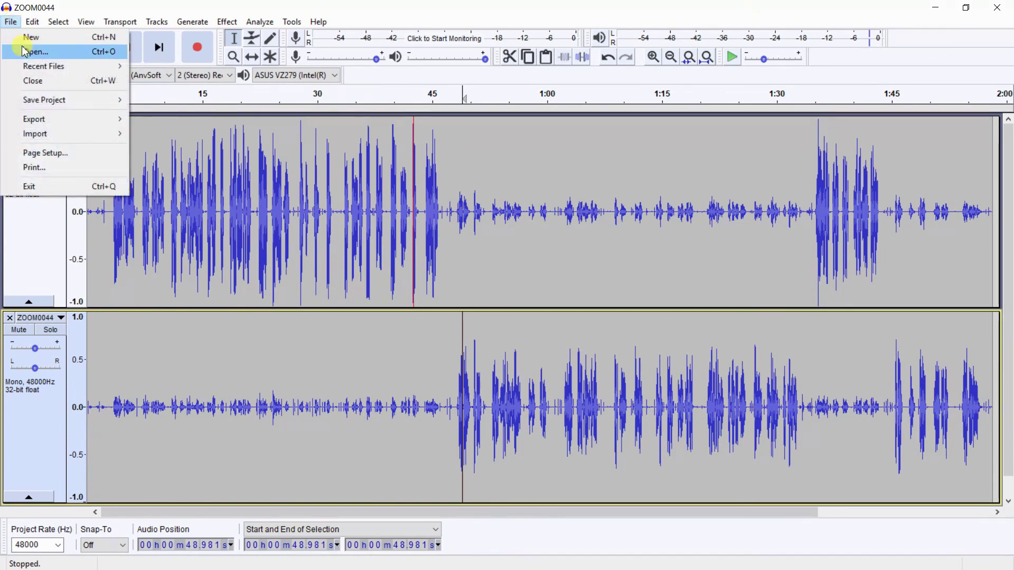
click(27, 53)
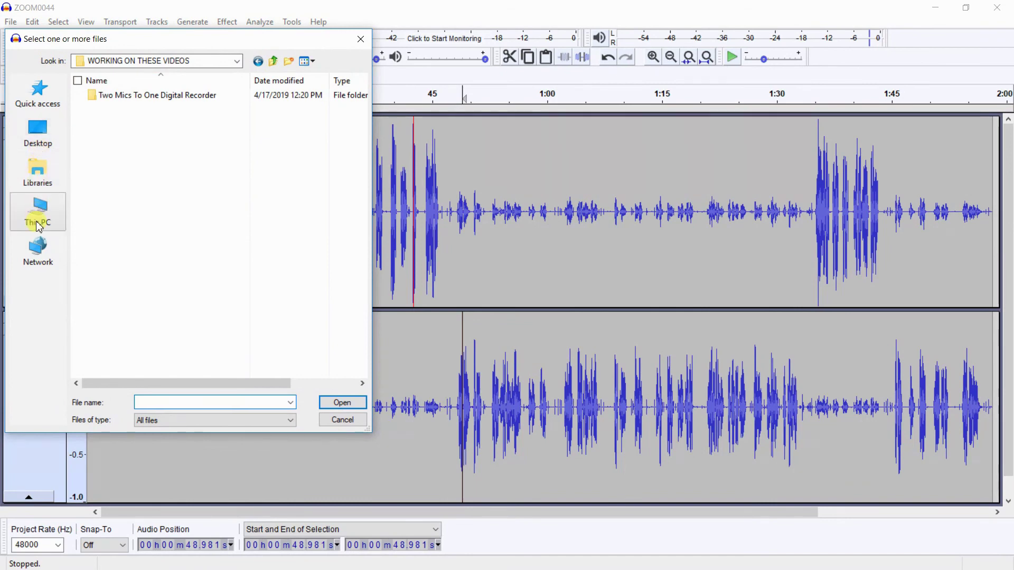
click(38, 219)
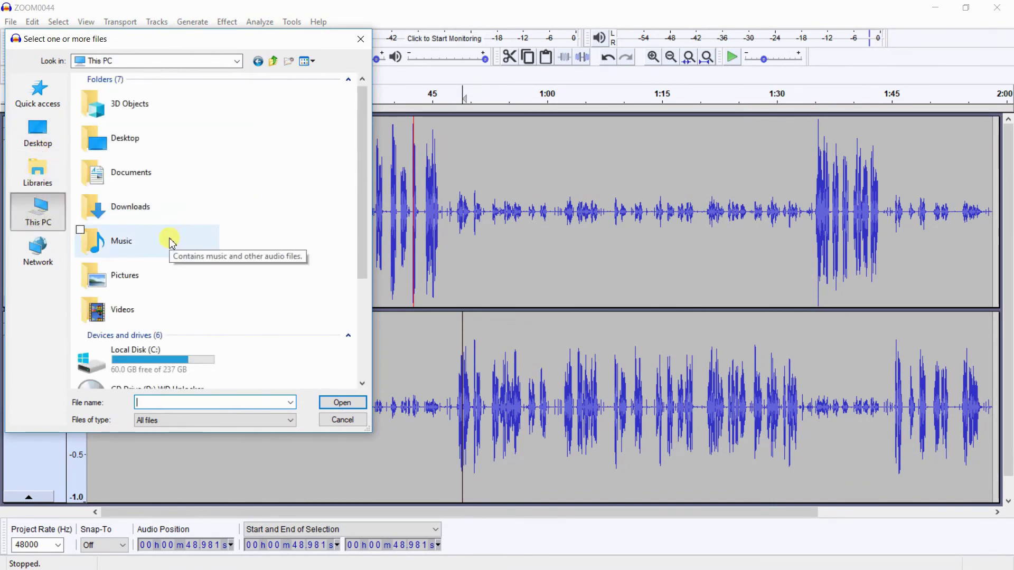
double_click(117, 295)
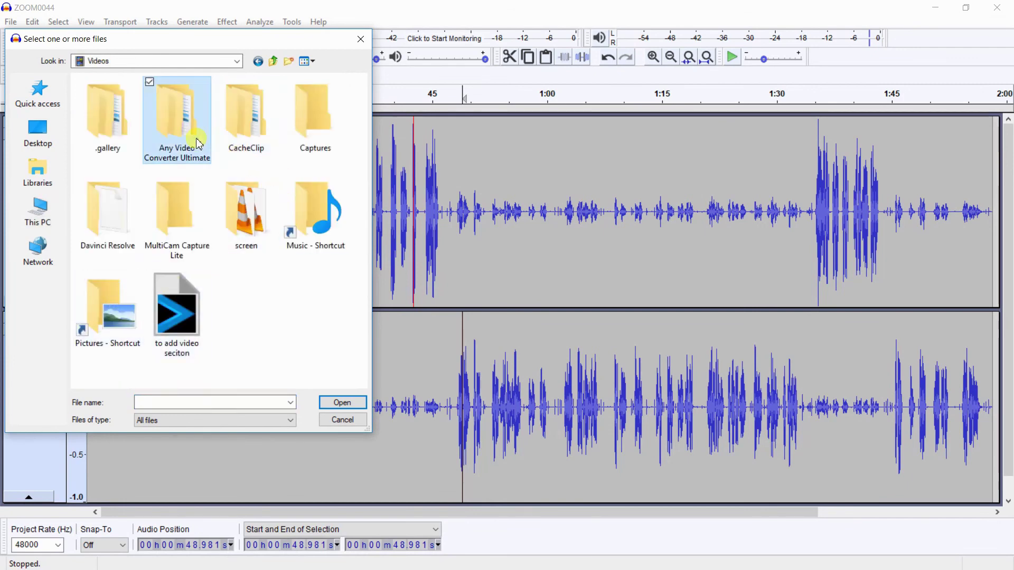
double_click(198, 144)
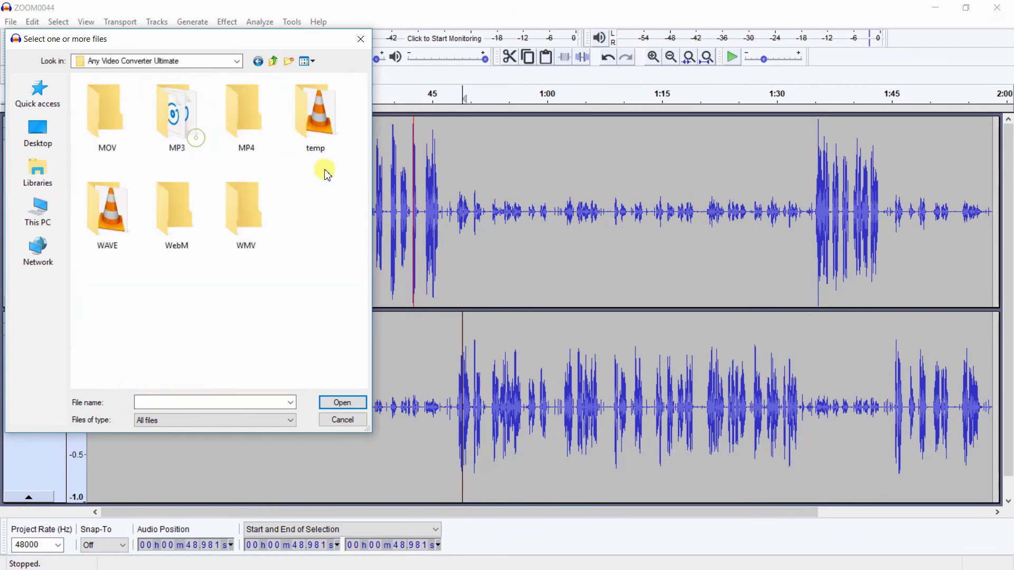
double_click(115, 230)
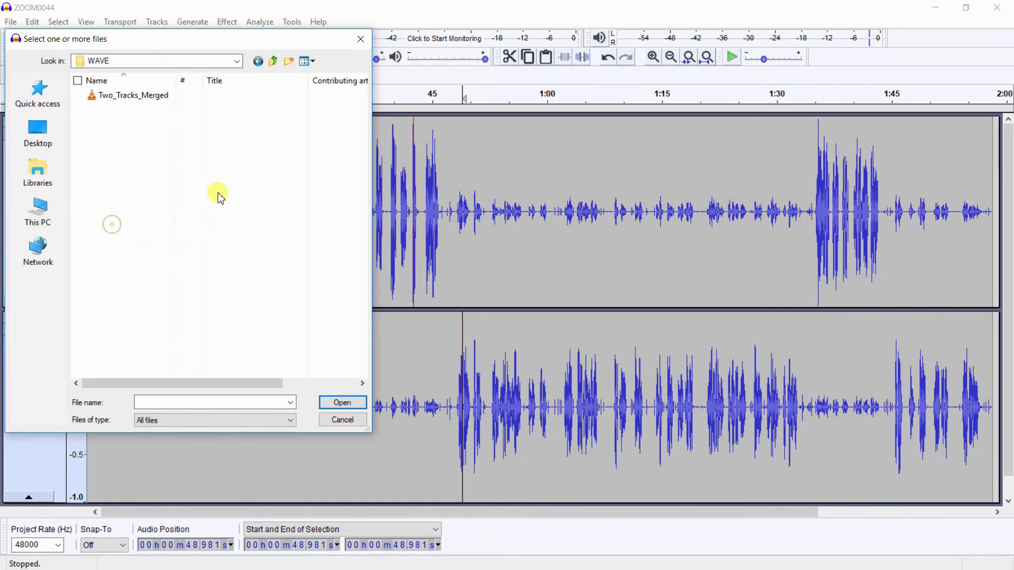
double_click(132, 97)
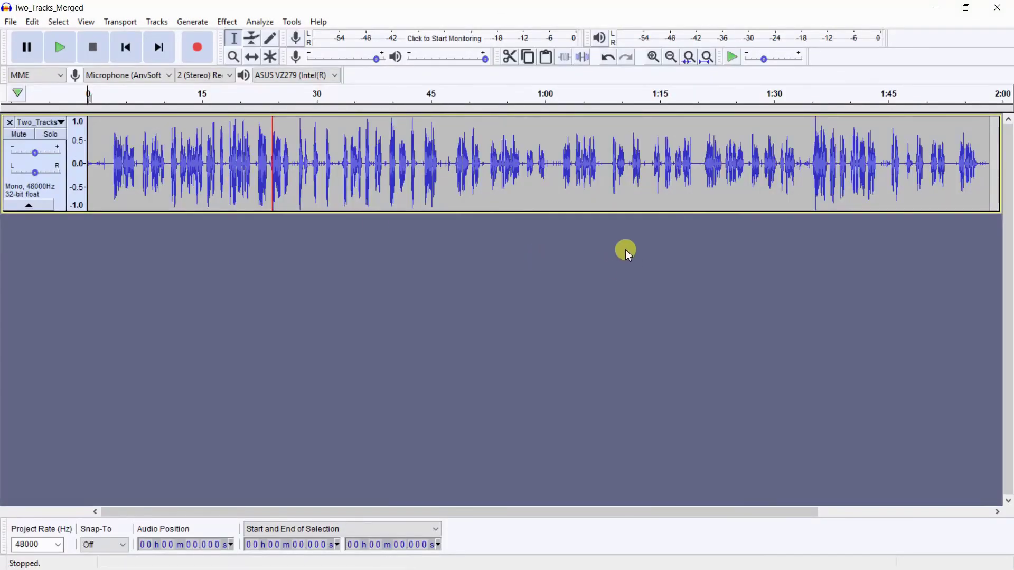
drag(616, 211, 609, 501)
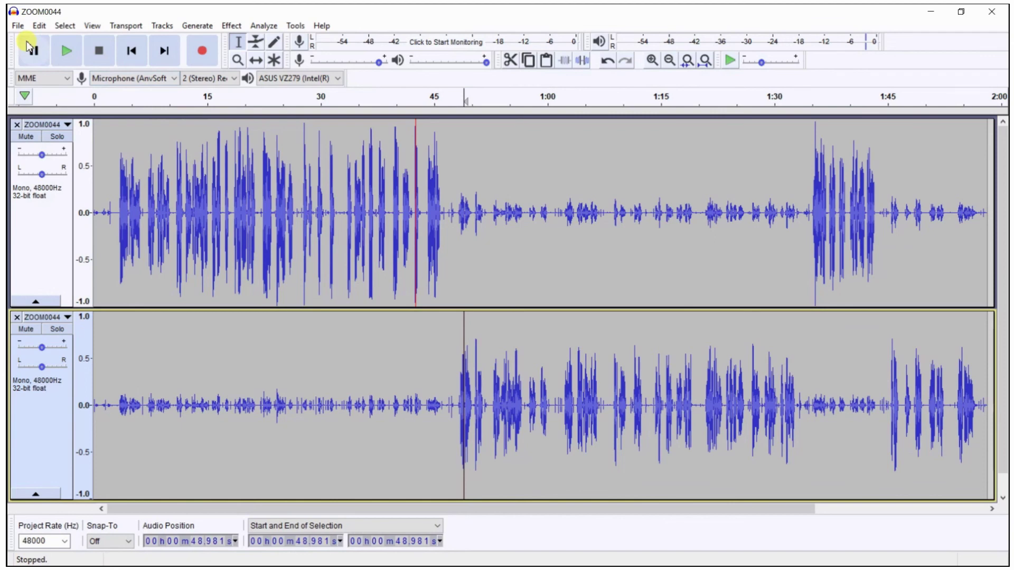
click(382, 224)
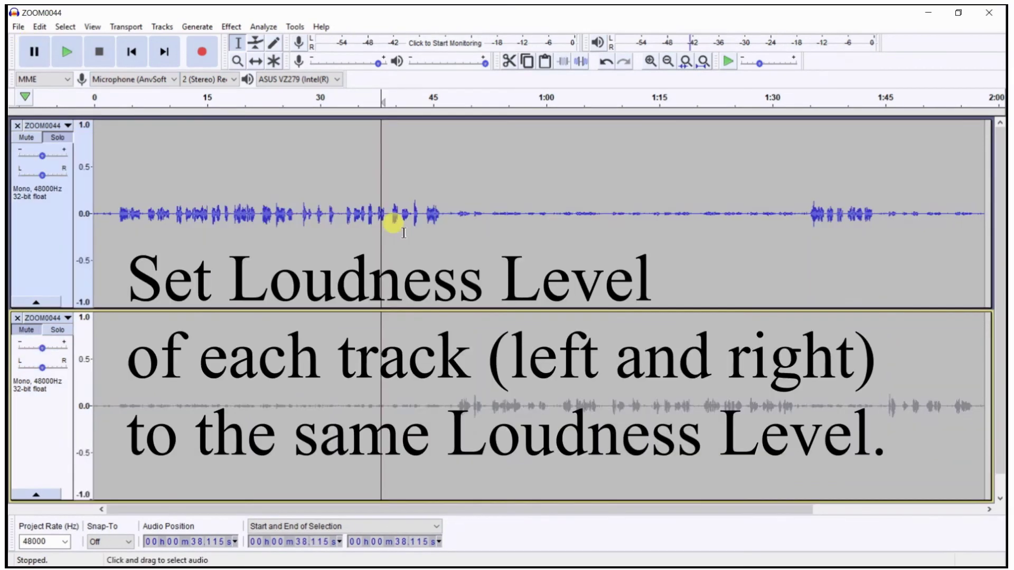